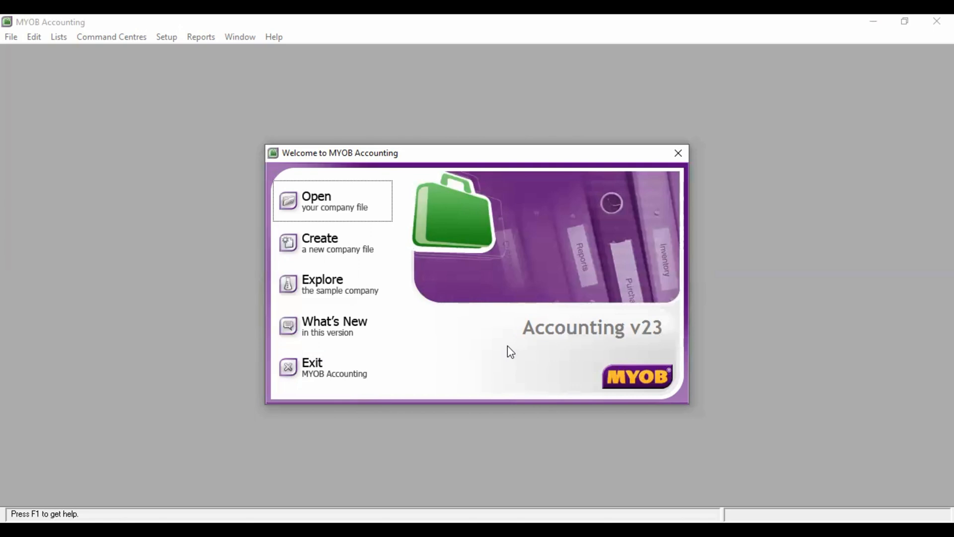
Choose Create a new company file in the Welcome window to start the assistant
left_click(357, 247)
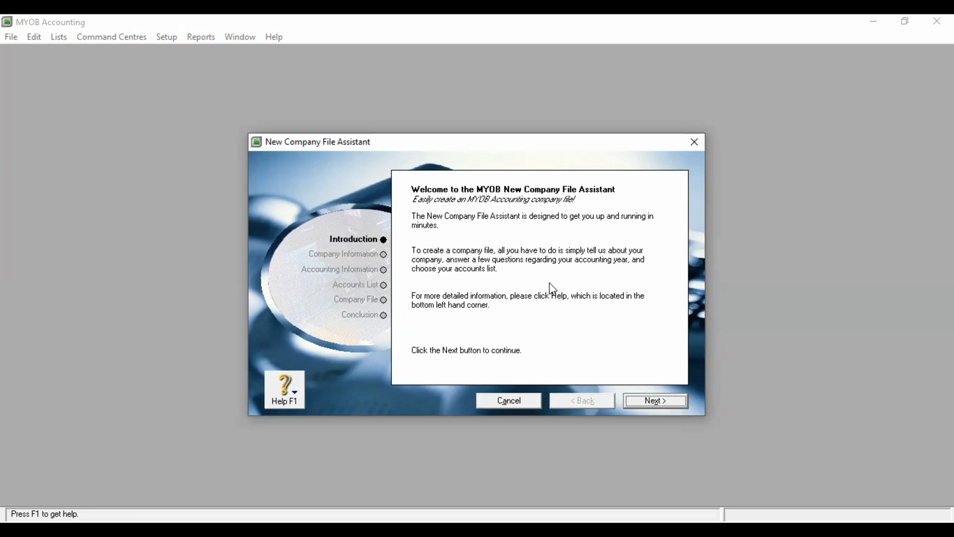
Enter company name 'PT. Aulia Nuraa' and the business registration number on Company Information
left_click(665, 406)
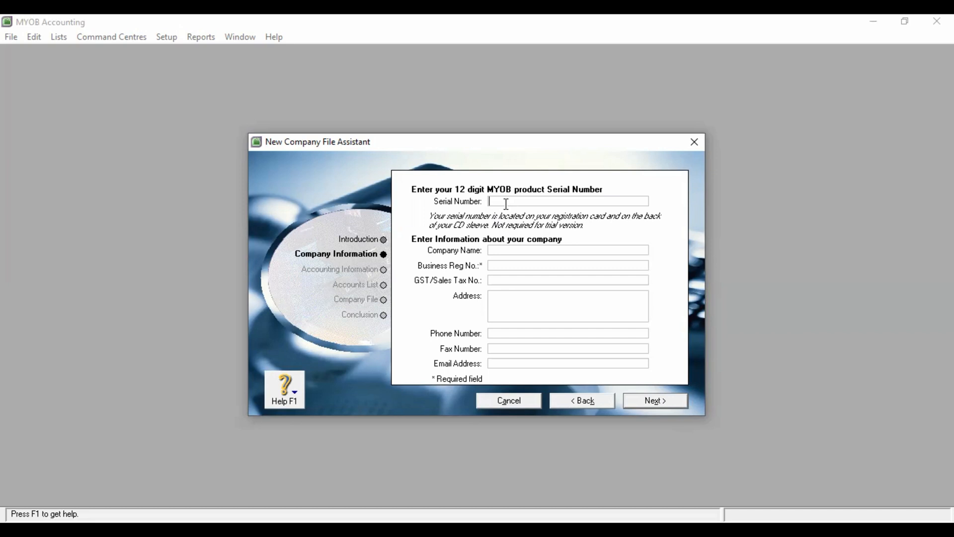
left_click(507, 251)
type("PT. Aulia Nuraa")
left_click(520, 266)
type("72534")
Enter the company's street address in Jakarta, correcting the mistyped house number
left_click(527, 279)
left_click(527, 298)
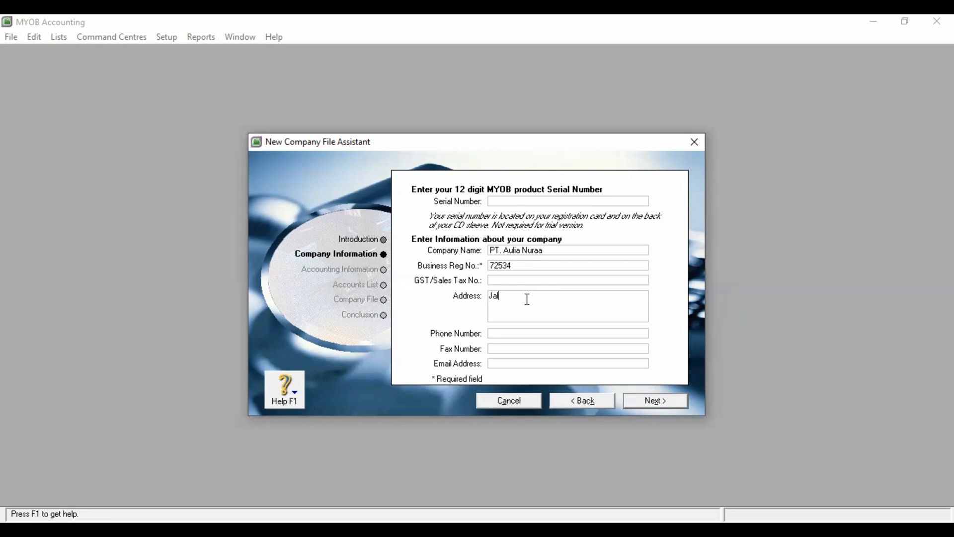
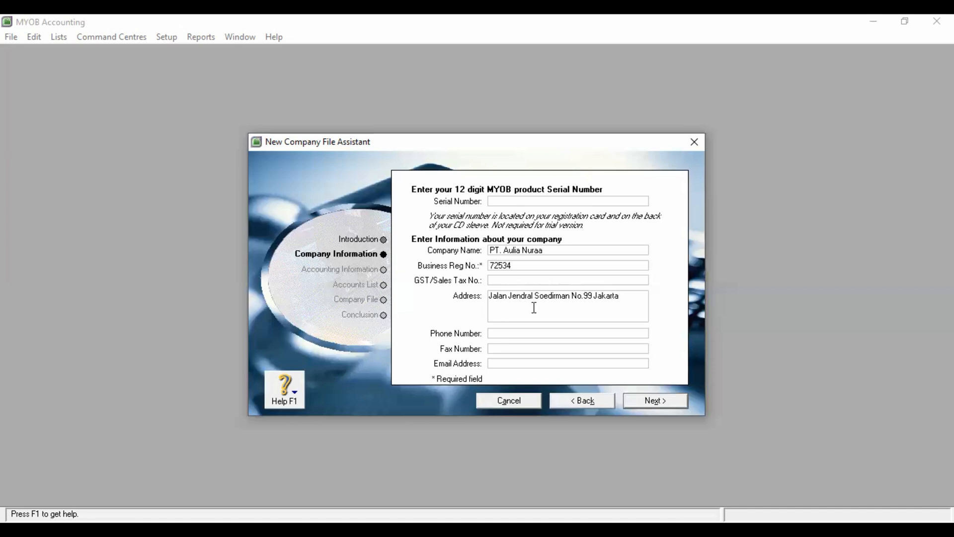
Fill in the company phone, fax and e-mail fields, then advance to Accounting Information
left_click(537, 331)
left_click(538, 349)
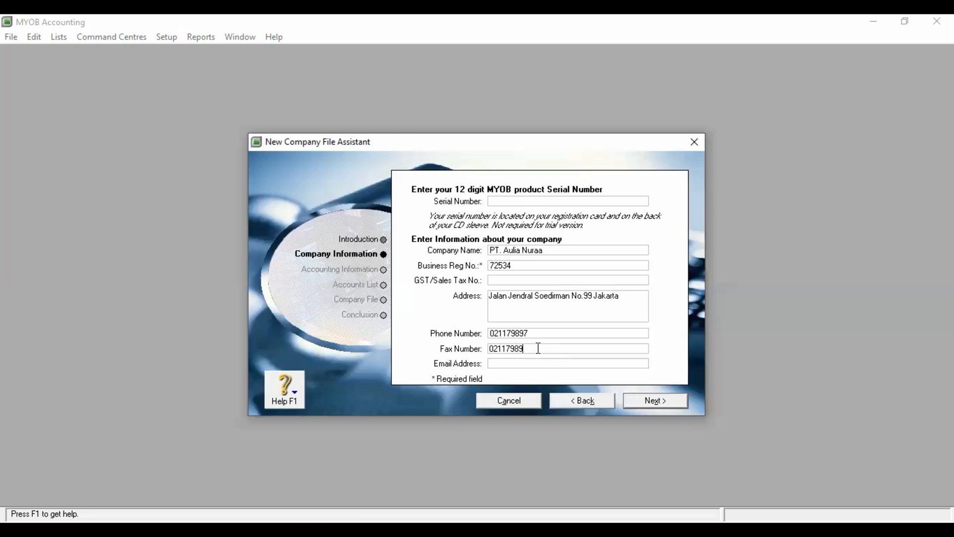
left_click(537, 363)
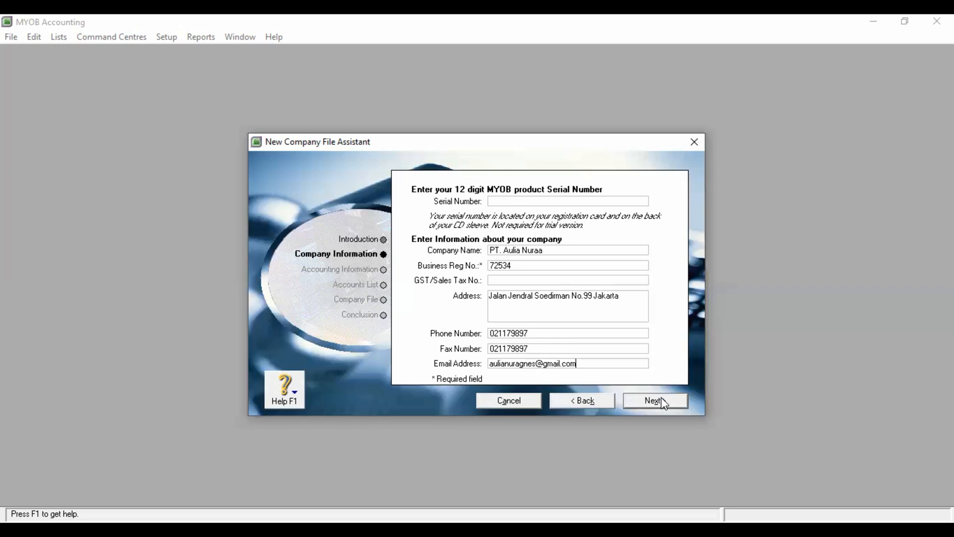
left_click(661, 399)
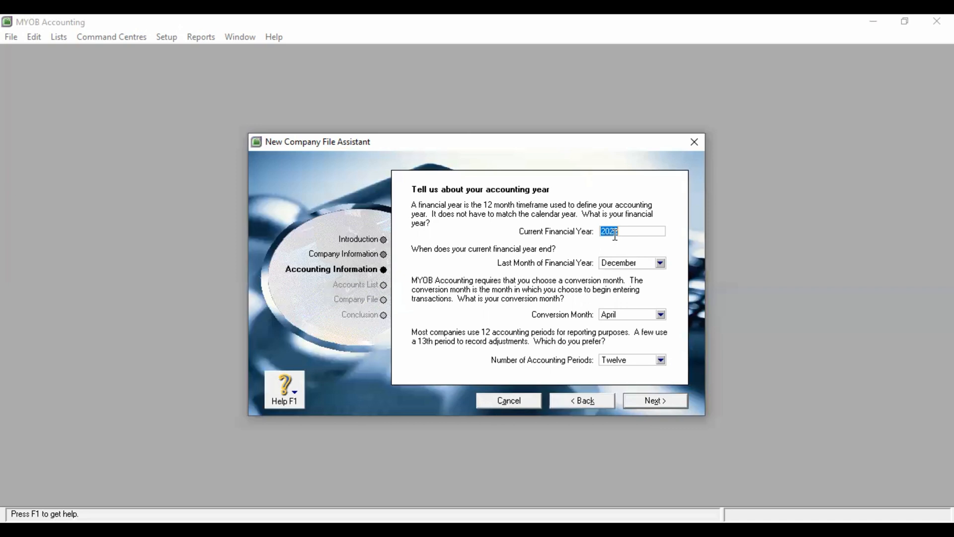
Change the current financial year to 2015 and choose December as conversion month
left_click(621, 233)
key("BackSpace")
key("BackSpace")
type("15")
left_click(659, 314)
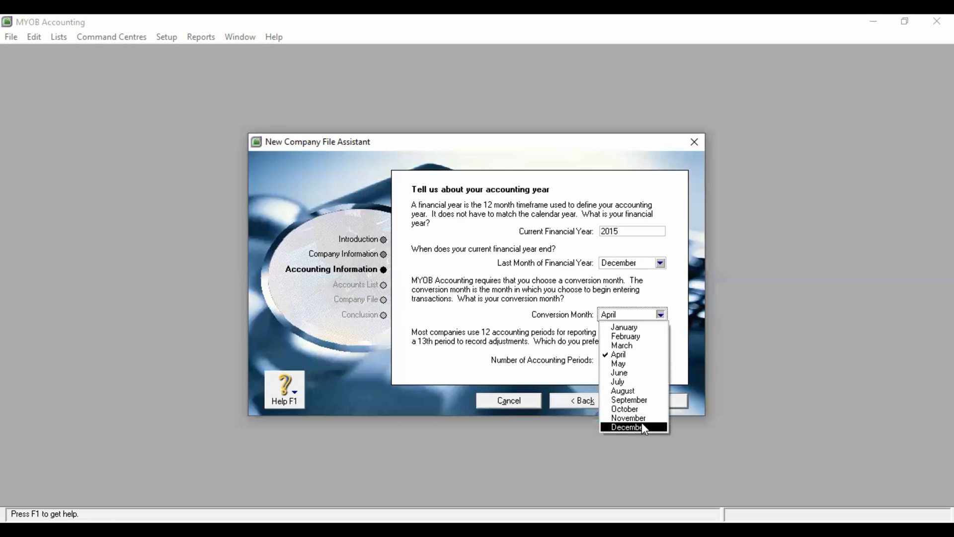
left_click(642, 425)
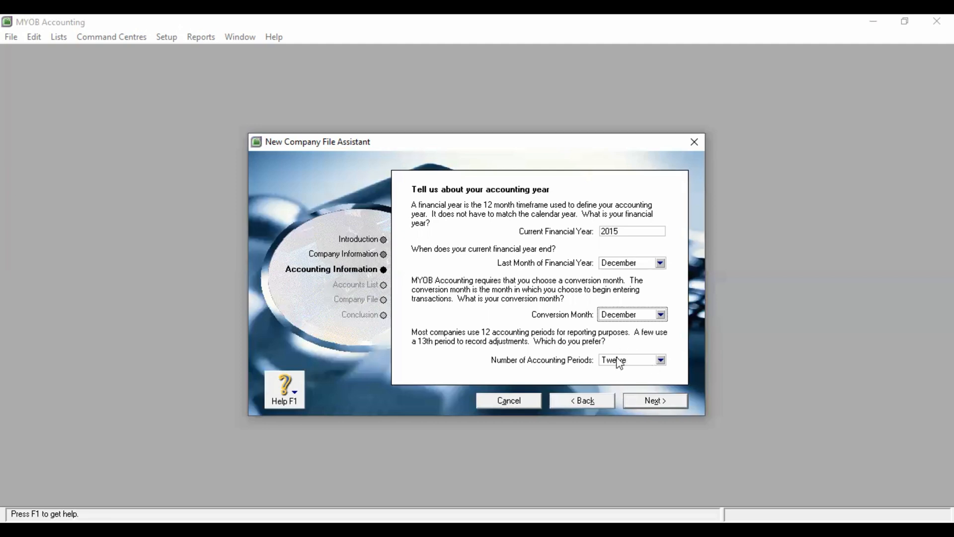
Confirm the 2015 accounting information summary and proceed to Build your accounts list
left_click(660, 403)
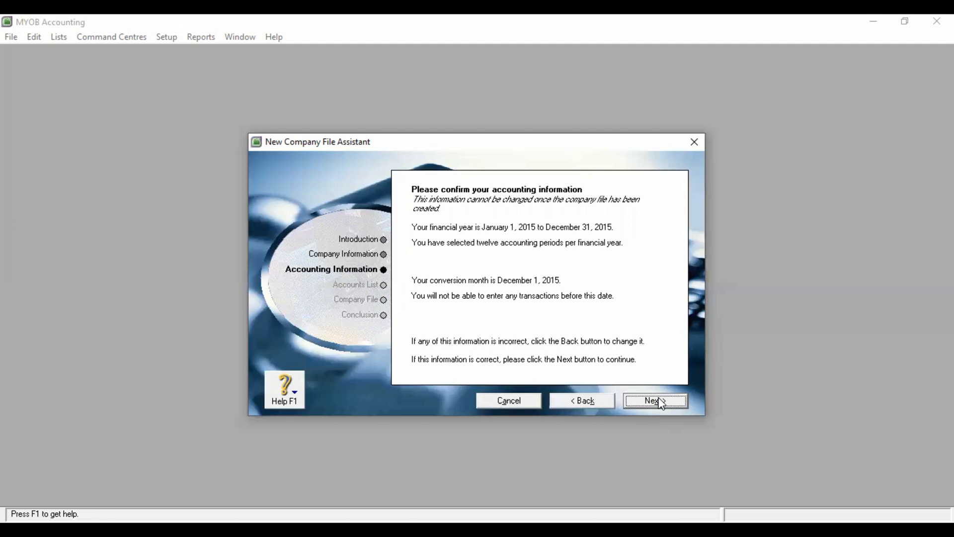
left_click(661, 404)
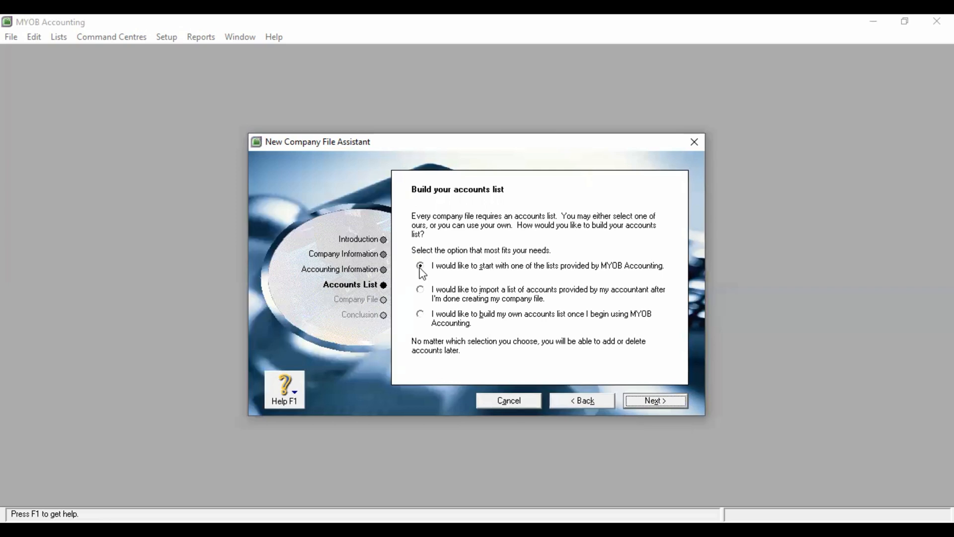
Select the option to build your own accounts list after setup and continue
left_click(422, 294)
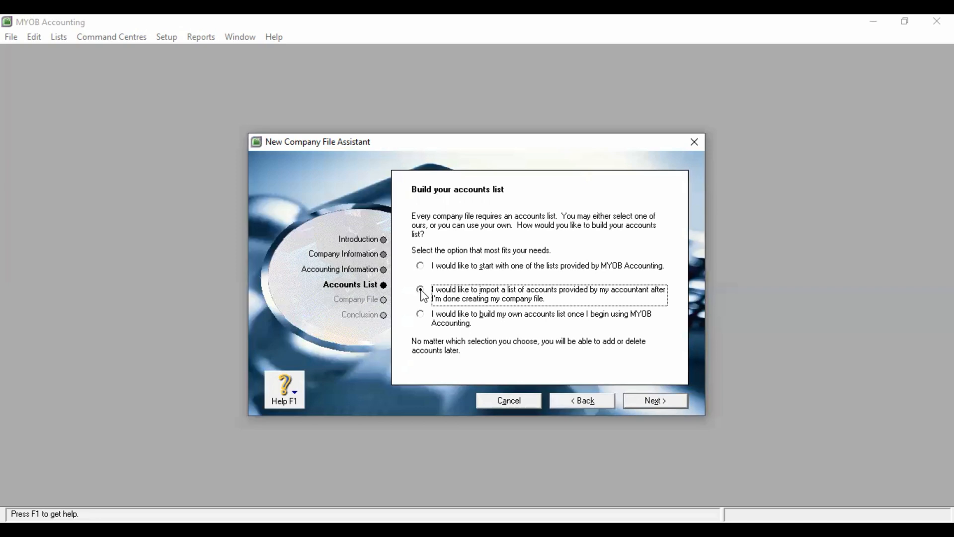
left_click(421, 316)
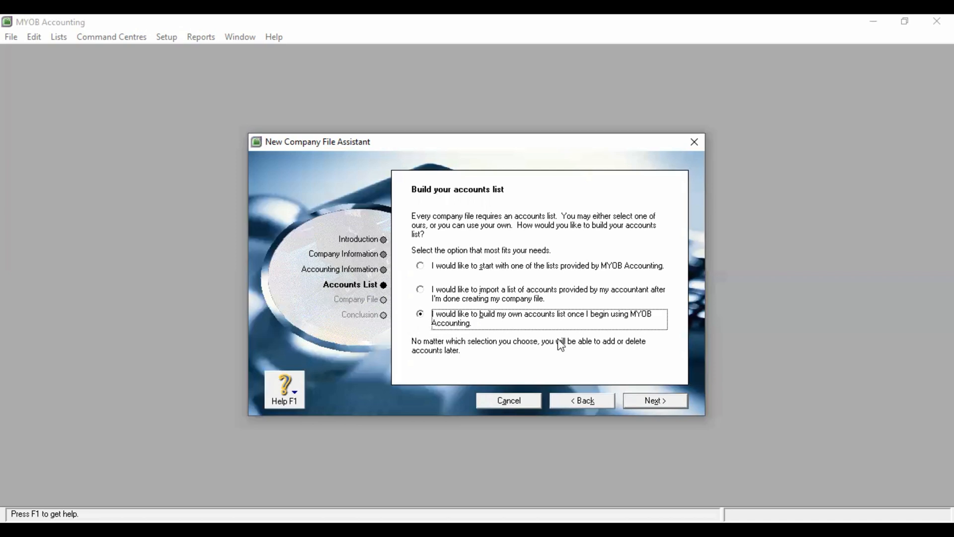
left_click(644, 402)
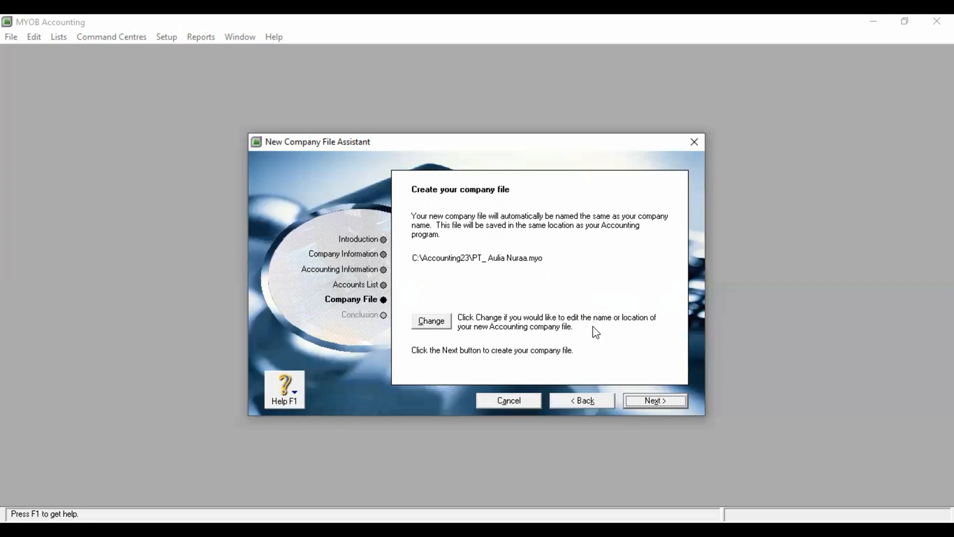
Create PT_ Aulia Nuraa.myo in C:\Accounting23 and reach the Congratulations page
left_click(653, 402)
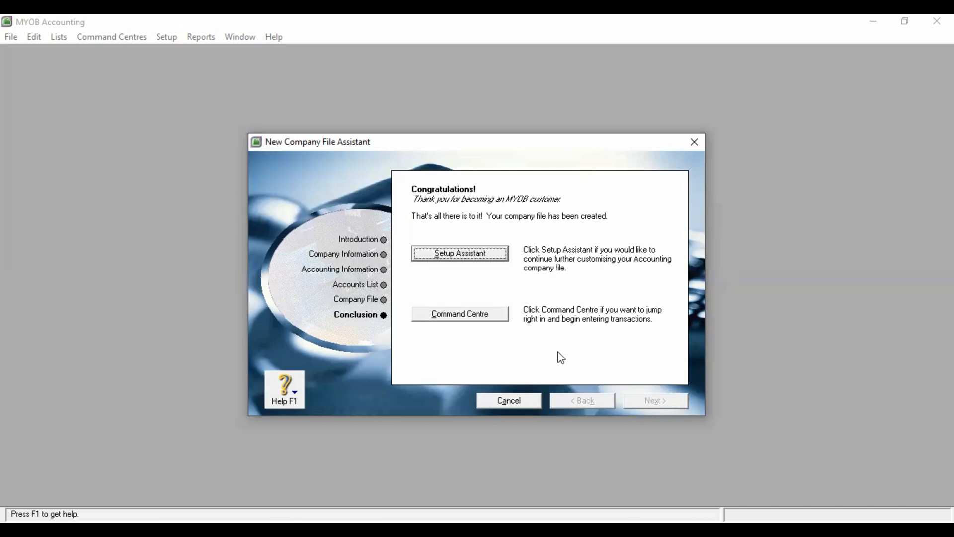
Open the Command Centre from the Congratulations page and maximize its window
left_click(486, 317)
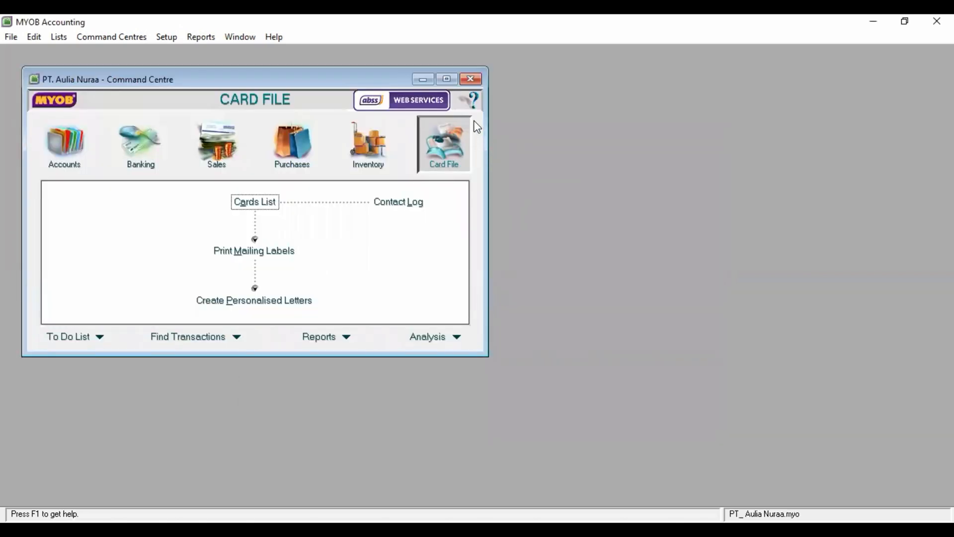
left_click(447, 78)
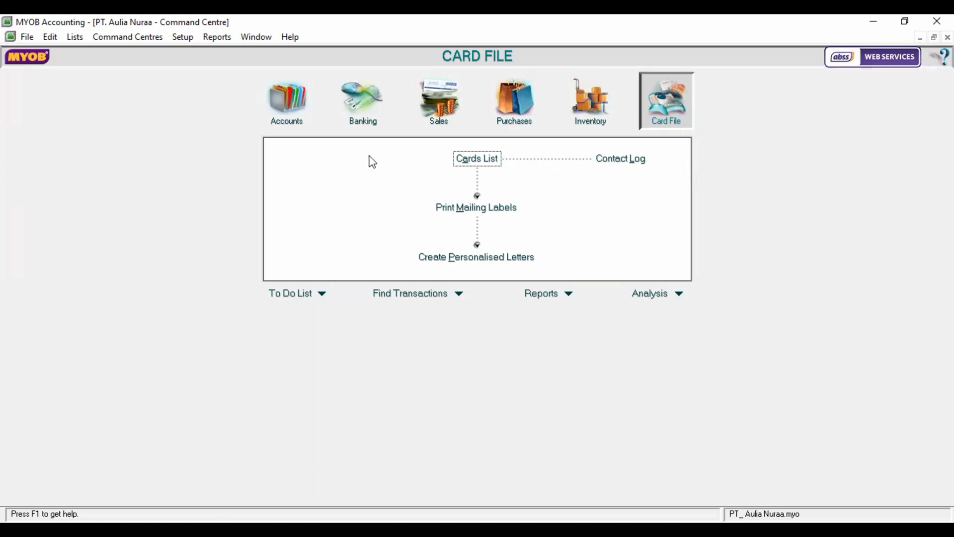
Open the Accounts List and view the Asset, Liability and Equity accounts
left_click(293, 123)
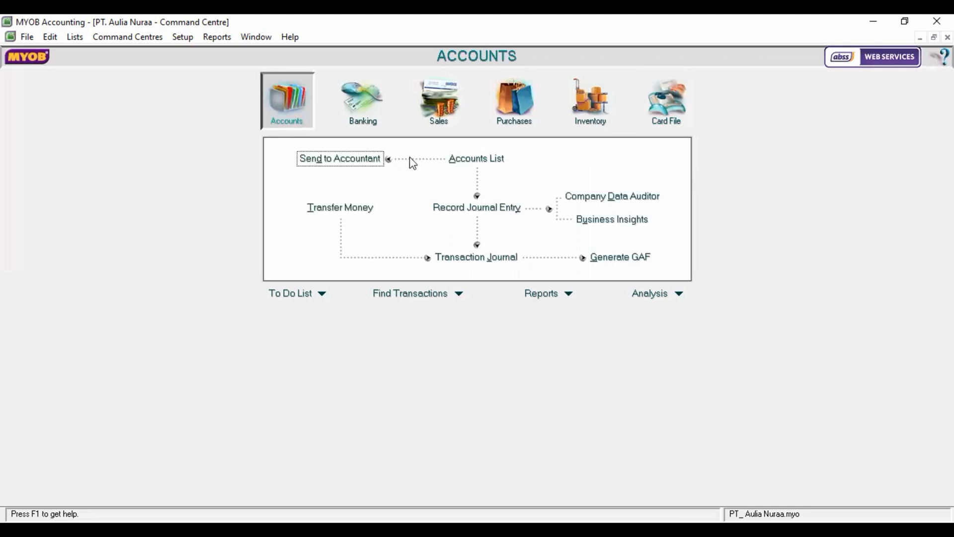
left_click(463, 163)
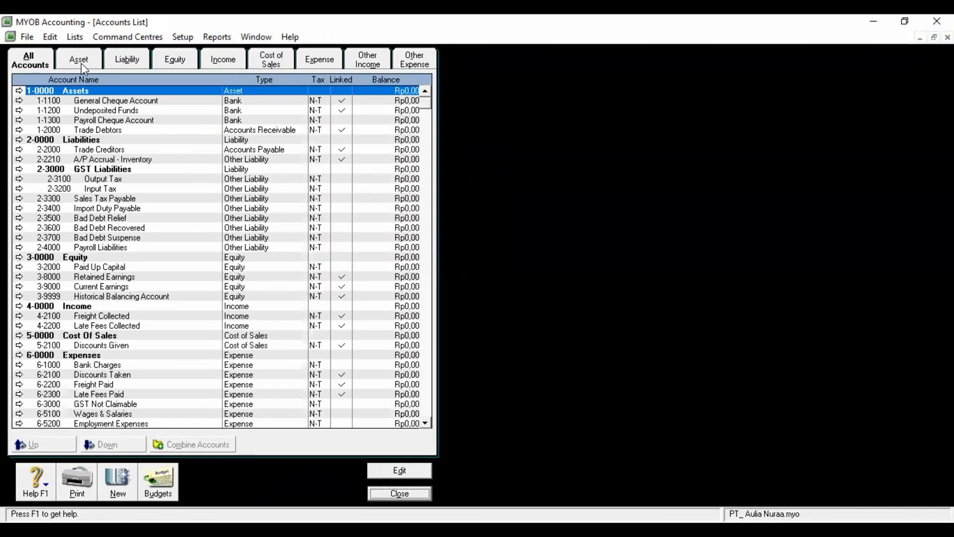
left_click(77, 60)
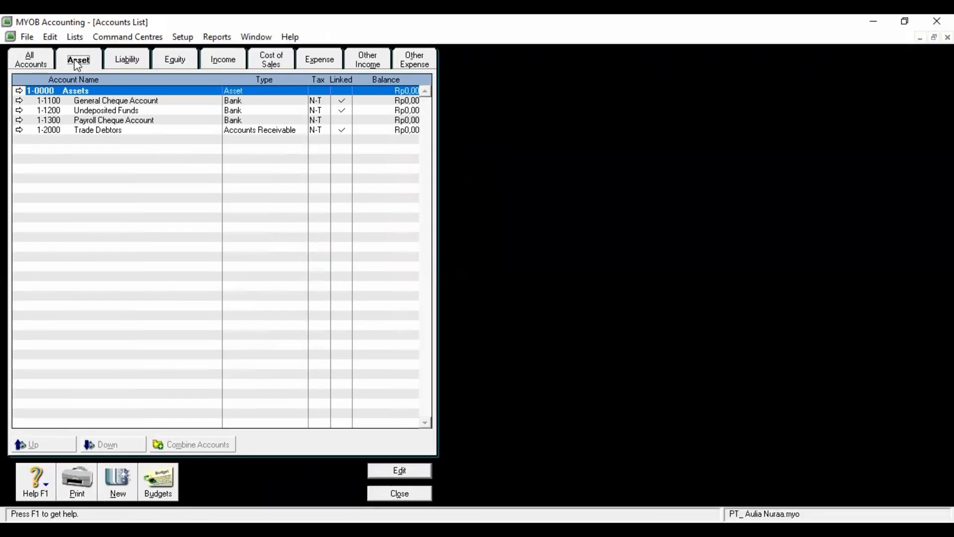
left_click(128, 59)
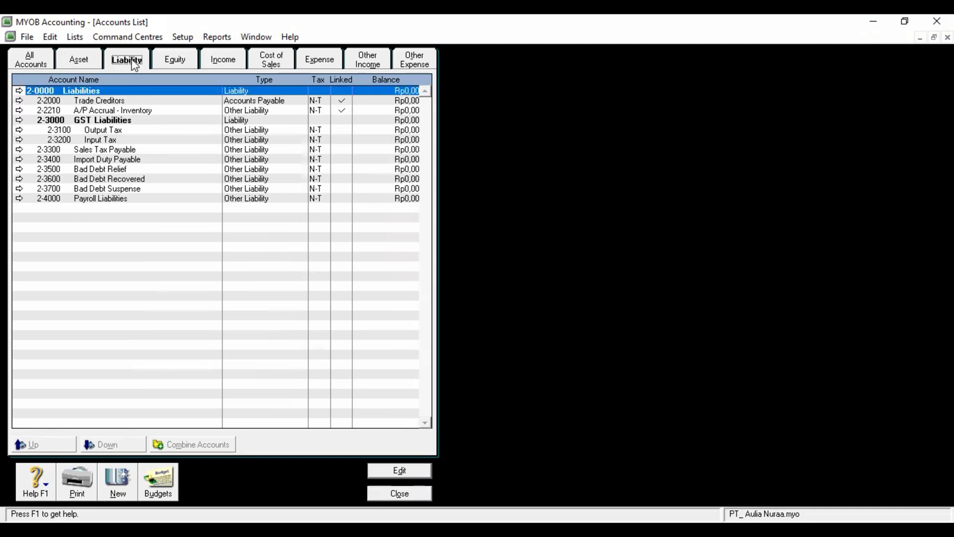
left_click(169, 61)
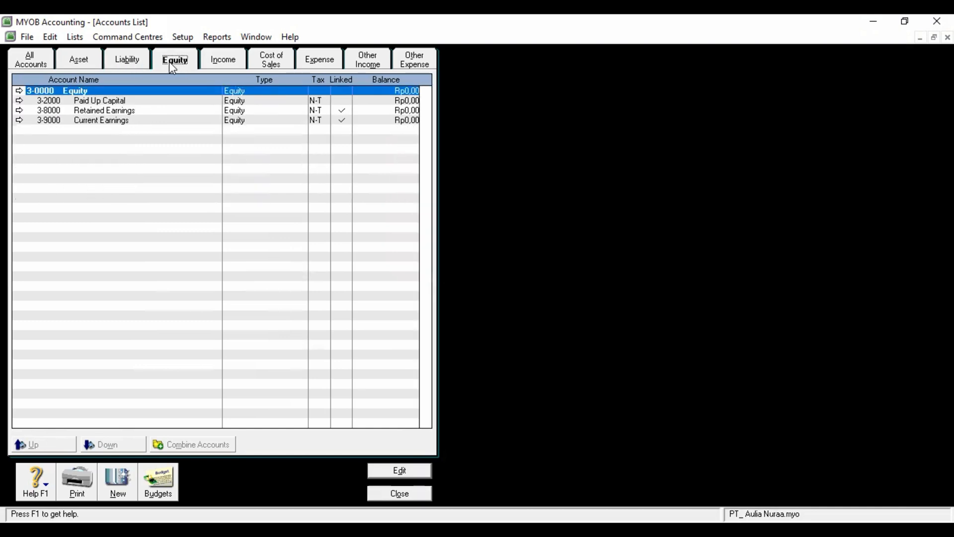
View the Income, Cost of Sales, Expense, Other Income and Other Expense accounts
left_click(217, 63)
left_click(268, 63)
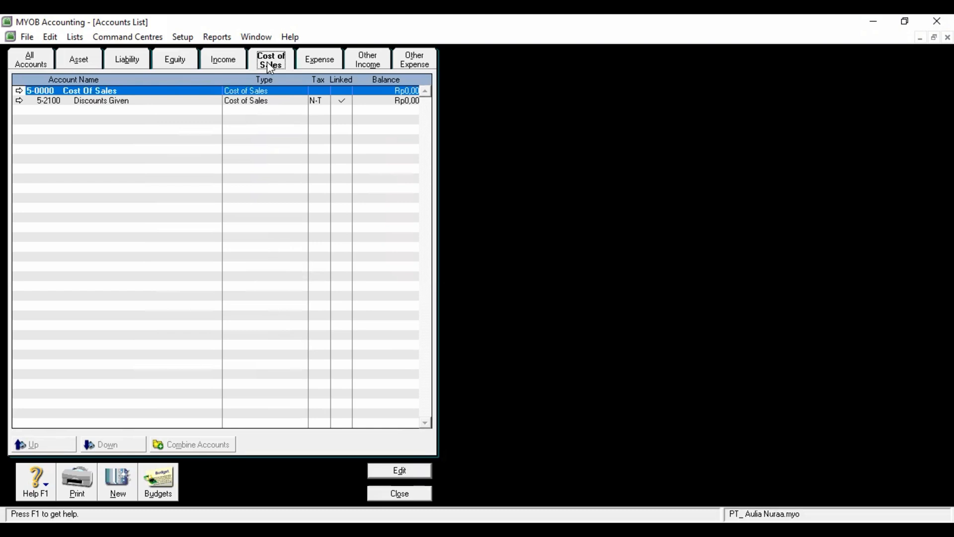
left_click(319, 61)
left_click(365, 64)
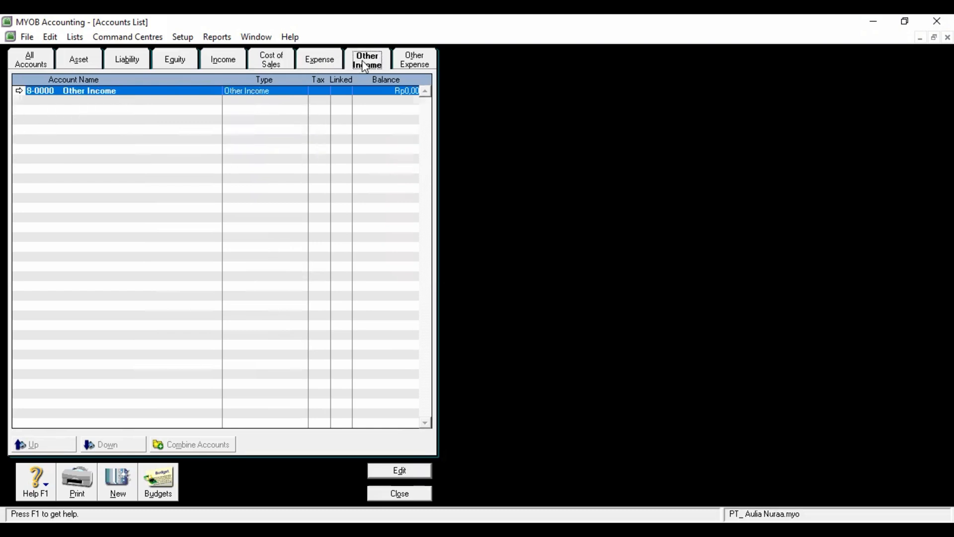
left_click(409, 65)
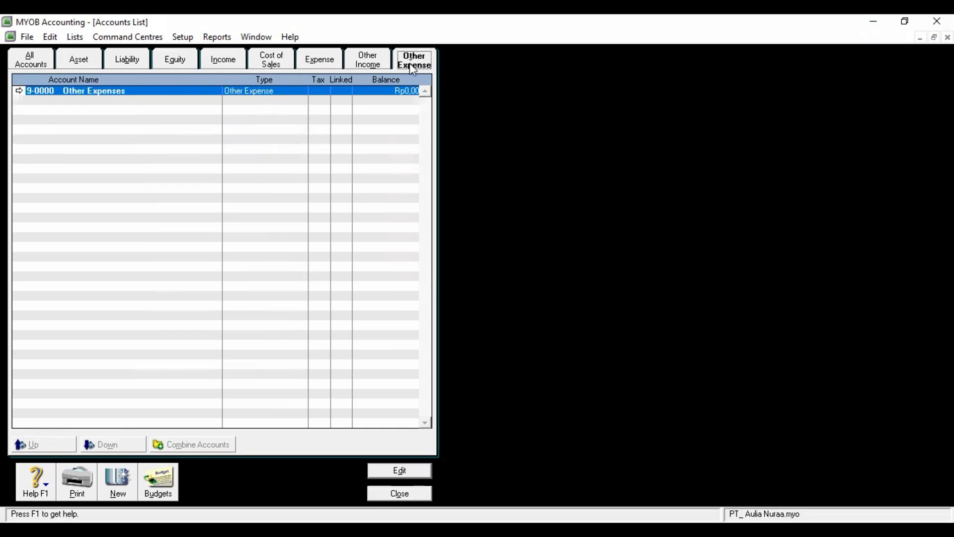
Close the Accounts List window, returning to the Command Centre's Accounts area
left_click(373, 493)
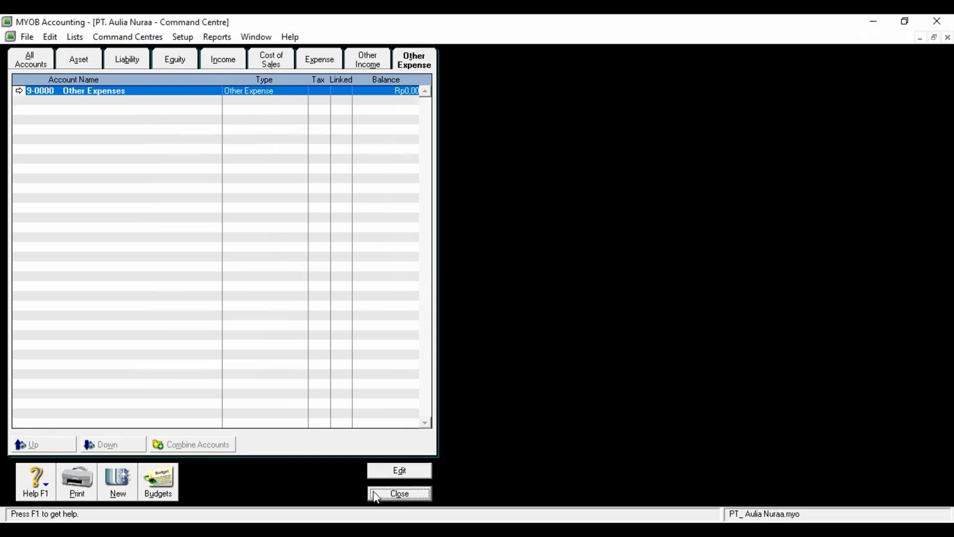